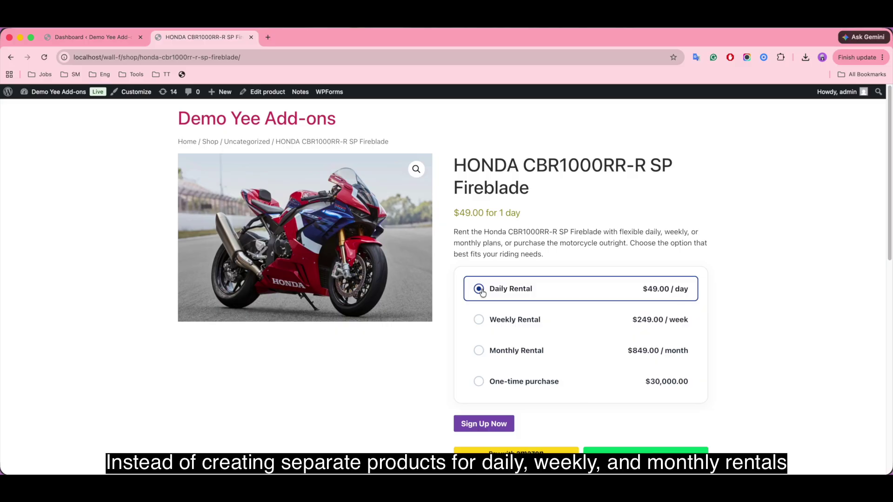
- Preview the weekly, monthly, one-time purchase and daily options on the motorcycle's product page
{"action": "left_click", "coordinate": [481, 320]}
{"action": "left_click", "coordinate": [480, 352]}
{"action": "left_click", "coordinate": [480, 381]}
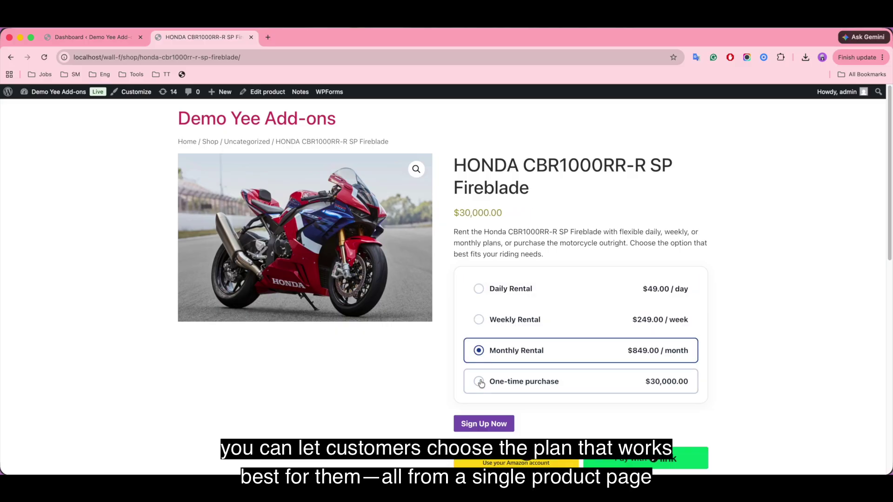
{"action": "left_click", "coordinate": [480, 350]}
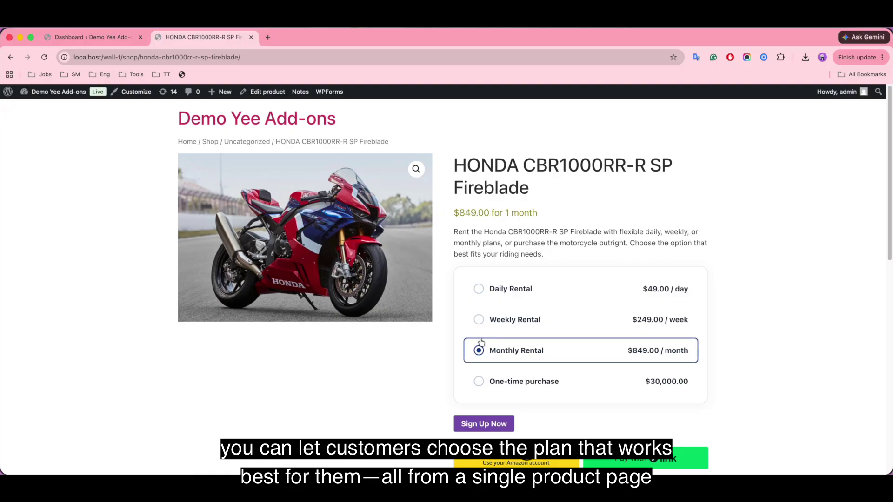
{"action": "left_click", "coordinate": [482, 317]}
{"action": "left_click", "coordinate": [481, 293]}
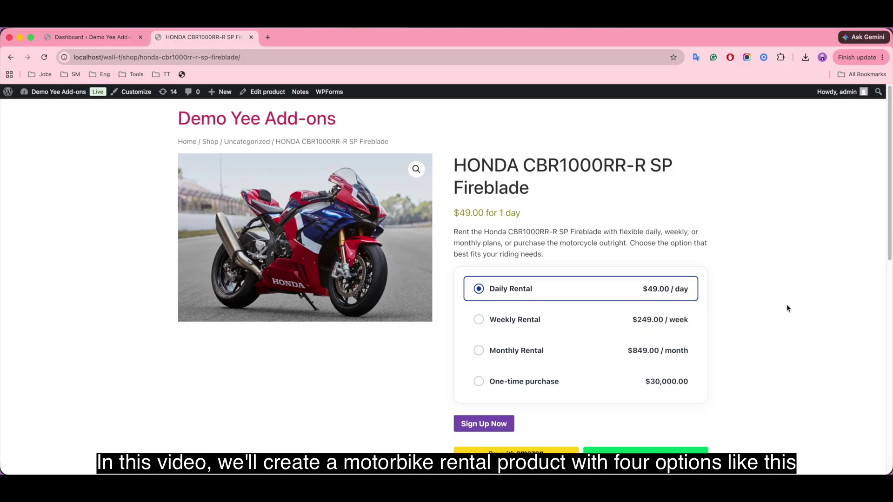
- Close the product page, open a new product form in a separate tab, and name the product HONDA CBR1000RR-R SP Fireblade
{"action": "key", "text": "super+w"}
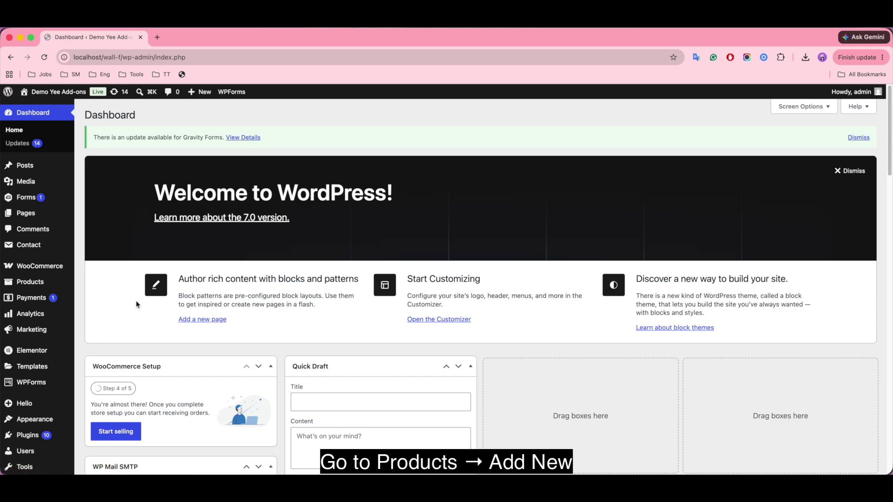
{"action": "mouse_move", "coordinate": [46, 282]}
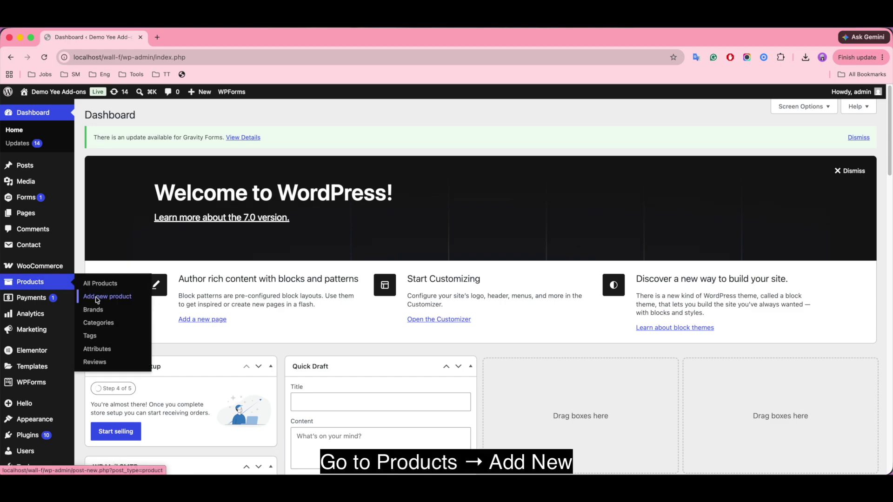
{"action": "right_click", "coordinate": [97, 300]}
{"action": "left_click", "coordinate": [121, 303]}
{"action": "left_click", "coordinate": [203, 38]}
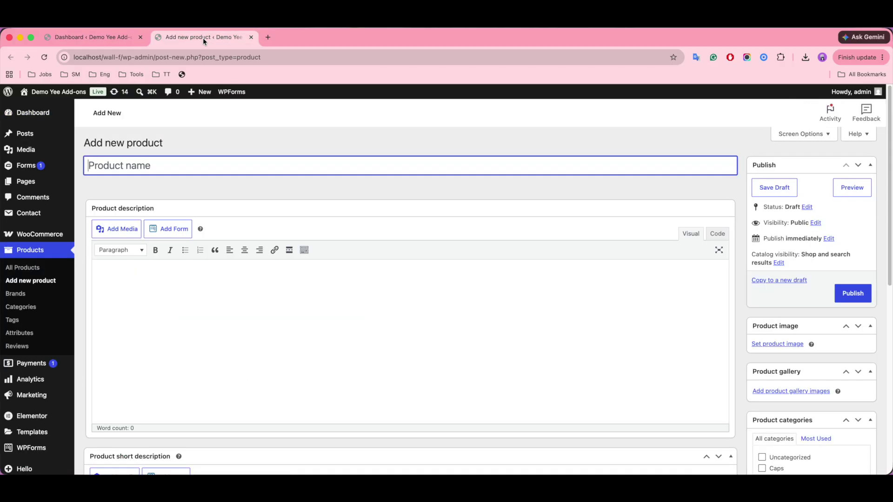
{"action": "type", "text": "HONDA CBR1000RR-R SP Fireblade"}
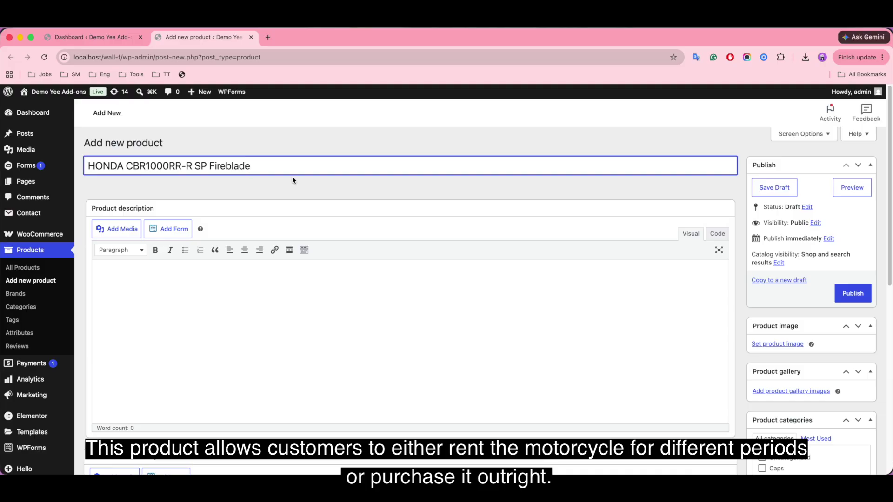
- Enter the full product description listing the four rental and purchase options, and add the short description about flexible rental plans or outright purchase
{"action": "left_click", "coordinate": [202, 307]}
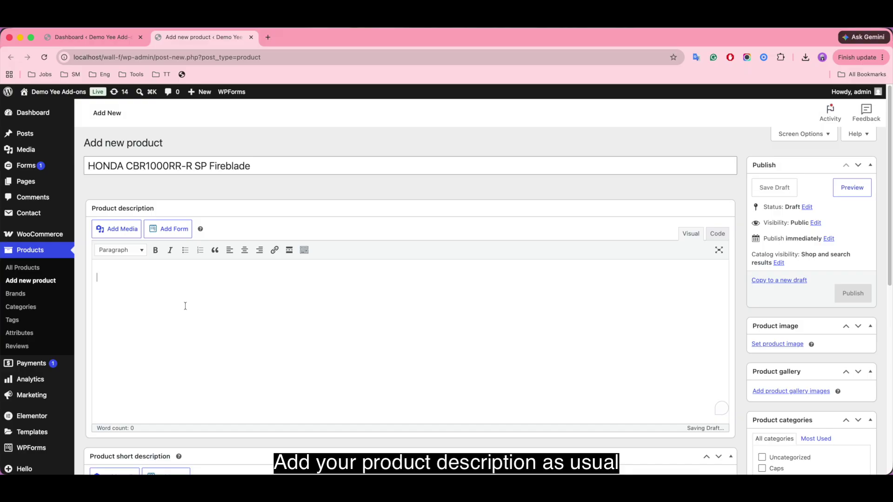
{"action": "type", "text": "Experience the Honda CBR1000RR-R SP Fireblade, a high-performance superbike built for speed and precision. Whether you're planning a weekend adventure, an extended road trip, or looking to own the motorcycle permanently, this product offers flexible rental plans alongside a one-time purchase option. Available options Daily Rental — $49 per day Weekly Rental — $249 per week Monthly Rental — $849 per month Buy Motorcycle — $30,000 one-time payment Select your preferred option directly on the product page and enjoy a seamless WooCommerce subscription experience."}
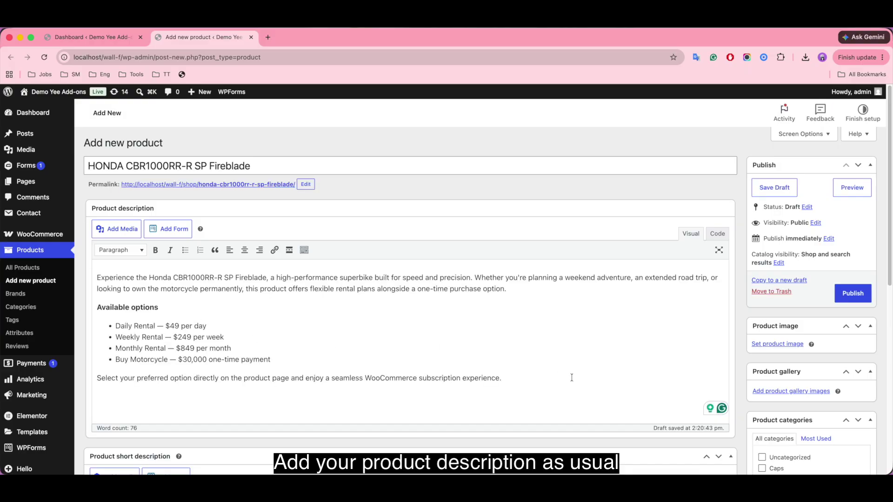
{"action": "scroll", "coordinate": [570, 375], "scroll_direction": "down", "scroll_amount": 6}
{"action": "left_click", "coordinate": [186, 287]}
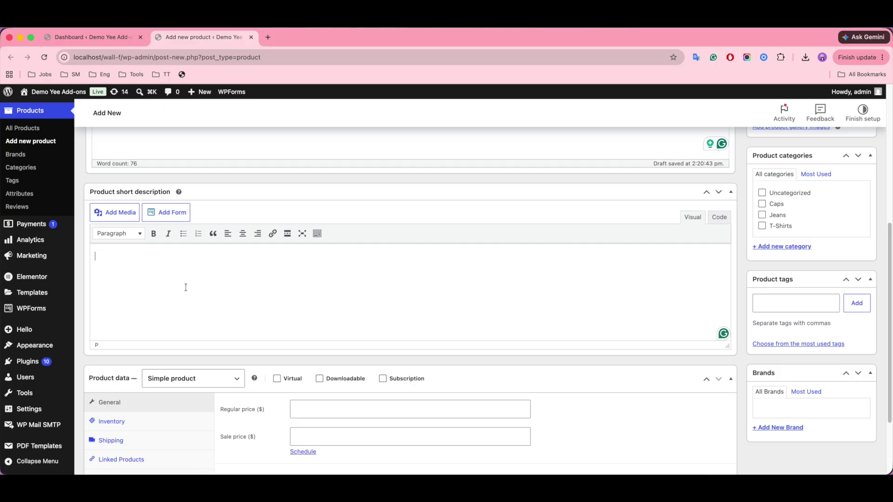
{"action": "type", "text": "Rent the Honda CBR1000RR-R SP Fireblade with flexible daily, weekly, or monthly plans, or purchase the motorcycle outright. Choose the option that best fits your riding needs."}
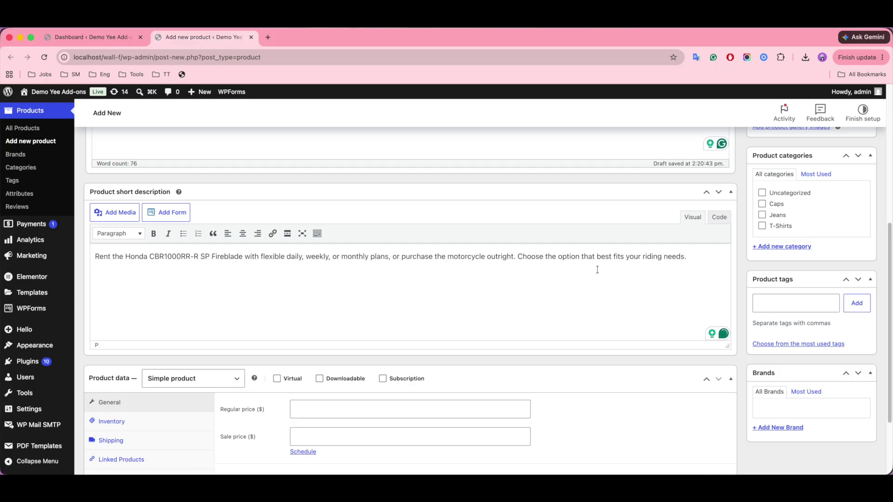
- Upload honda-cbr1000rr-r.png from the Downloads folder to the media library and set it as the product image
{"action": "scroll", "coordinate": [651, 281], "scroll_direction": "up", "scroll_amount": 5}
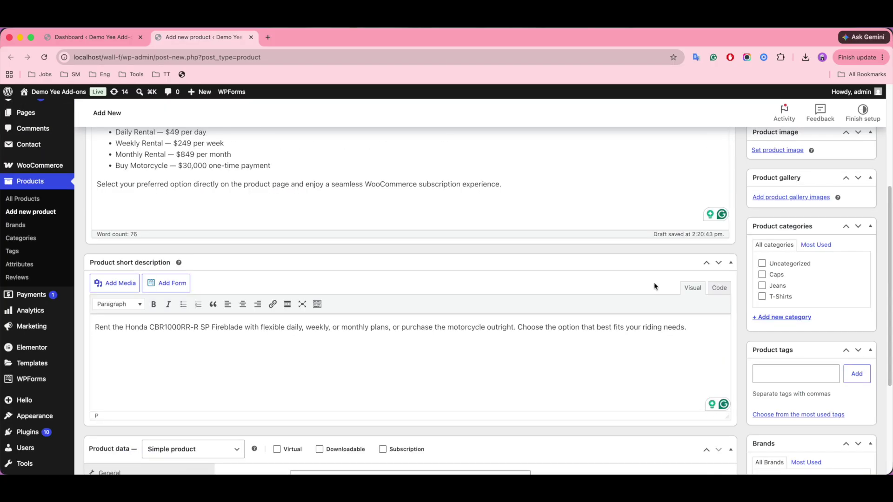
{"action": "scroll", "coordinate": [654, 284], "scroll_direction": "up", "scroll_amount": 2}
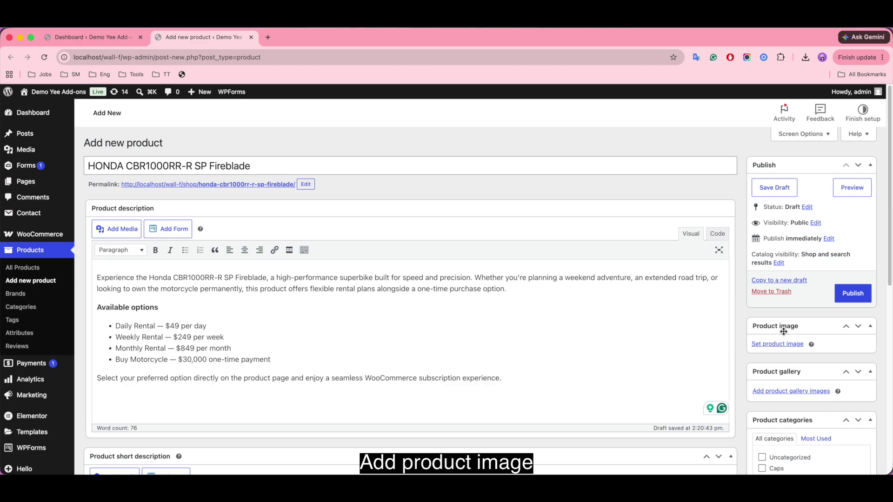
{"action": "left_click", "coordinate": [777, 285]}
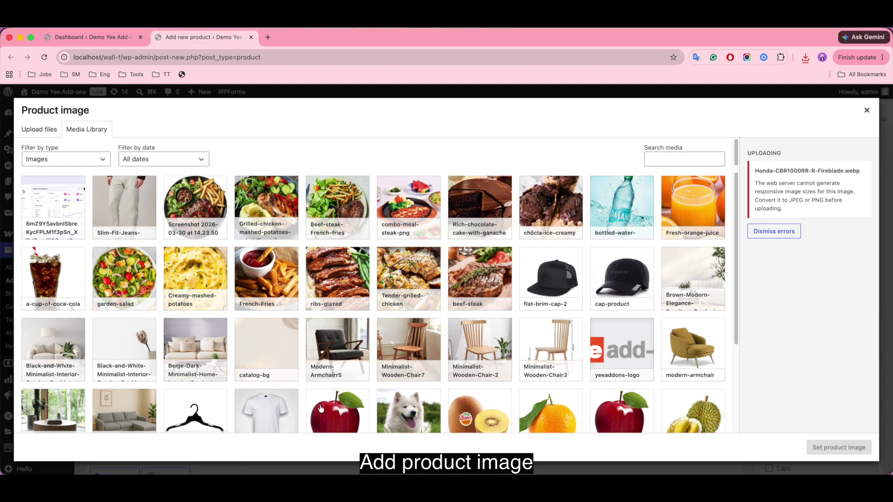
{"action": "left_click", "coordinate": [202, 481]}
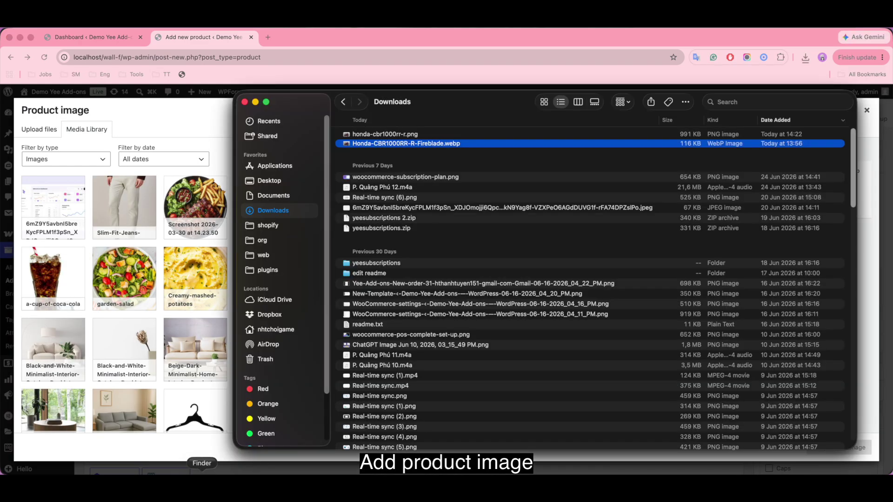
{"action": "left_click", "coordinate": [414, 135]}
{"action": "left_click_drag", "start_coordinate": [433, 136], "coordinate": [189, 216]}
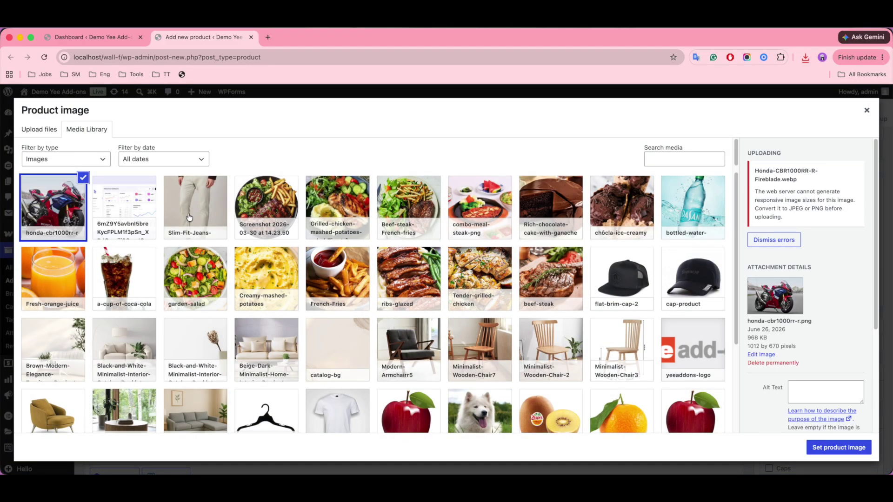
{"action": "left_click", "coordinate": [851, 450]}
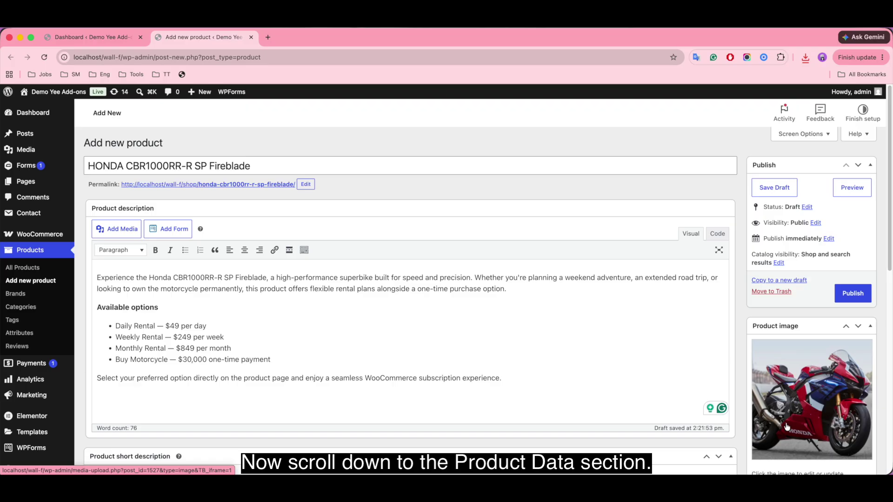
- Enable Subscription in the product data with One-time Purchase switched on, and set the regular price to 30000
{"action": "scroll", "coordinate": [676, 384], "scroll_direction": "down", "scroll_amount": 2}
{"action": "scroll", "coordinate": [686, 340], "scroll_direction": "down", "scroll_amount": 10}
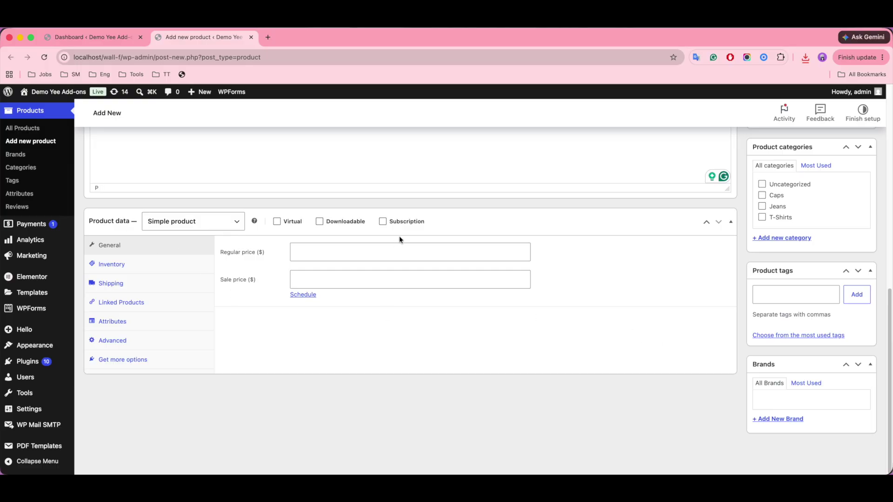
{"action": "left_click", "coordinate": [382, 222]}
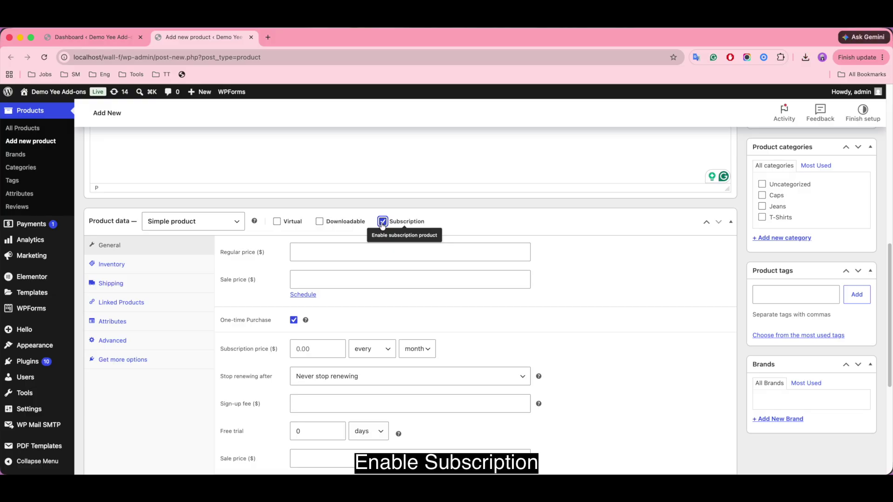
{"action": "left_click", "coordinate": [293, 320]}
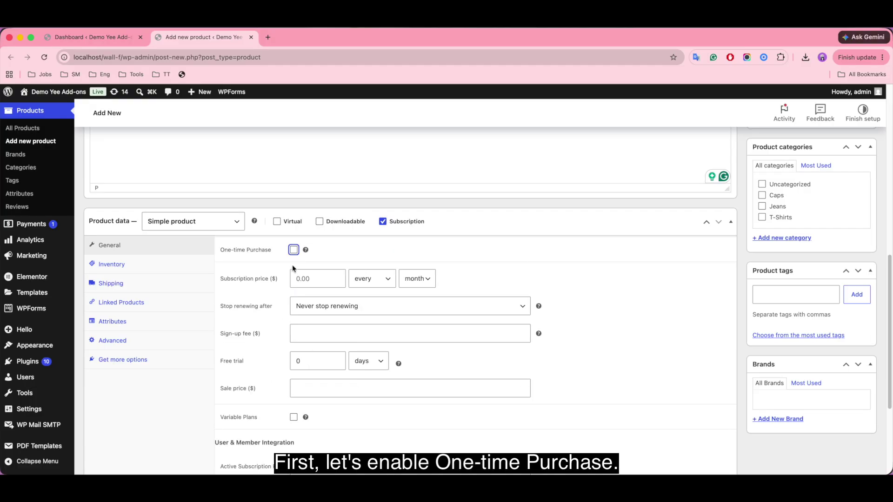
{"action": "left_click", "coordinate": [294, 250]}
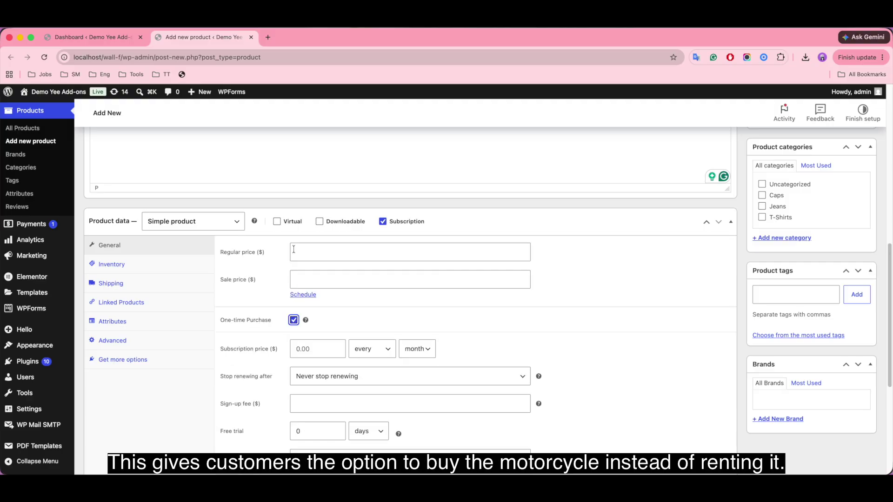
{"action": "left_click", "coordinate": [336, 256]}
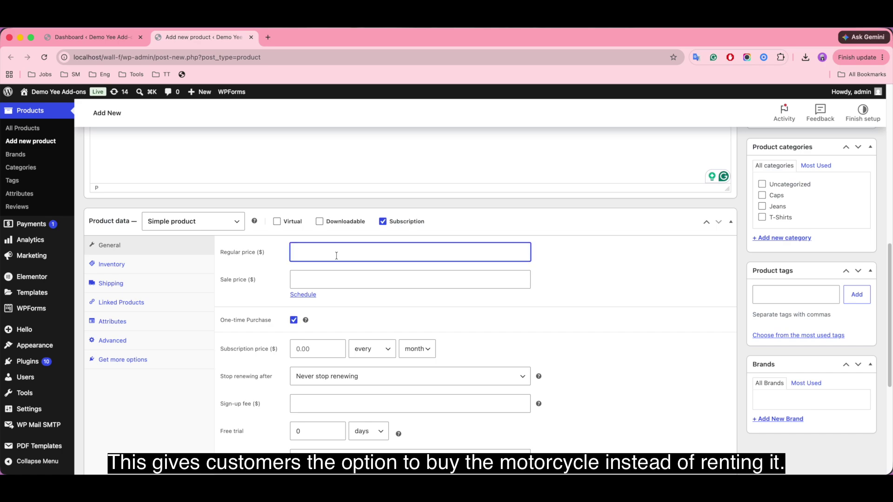
{"action": "type", "text": "30"}
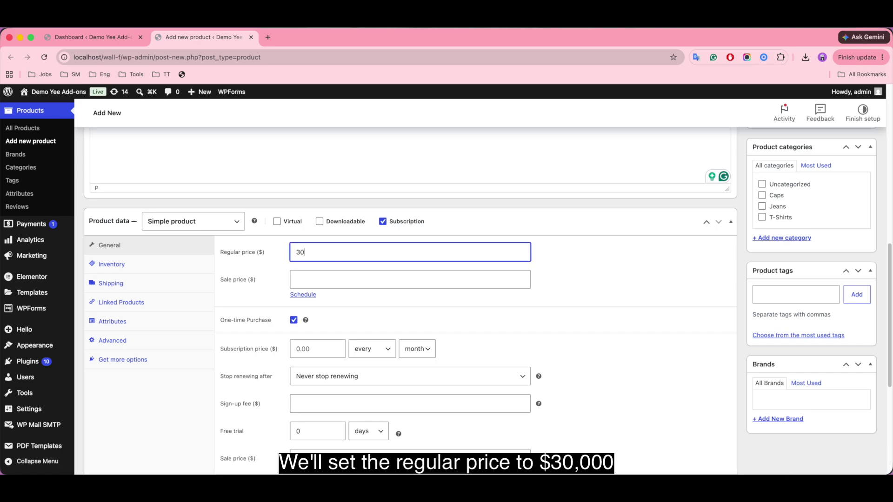
{"action": "type", "text": "000"}
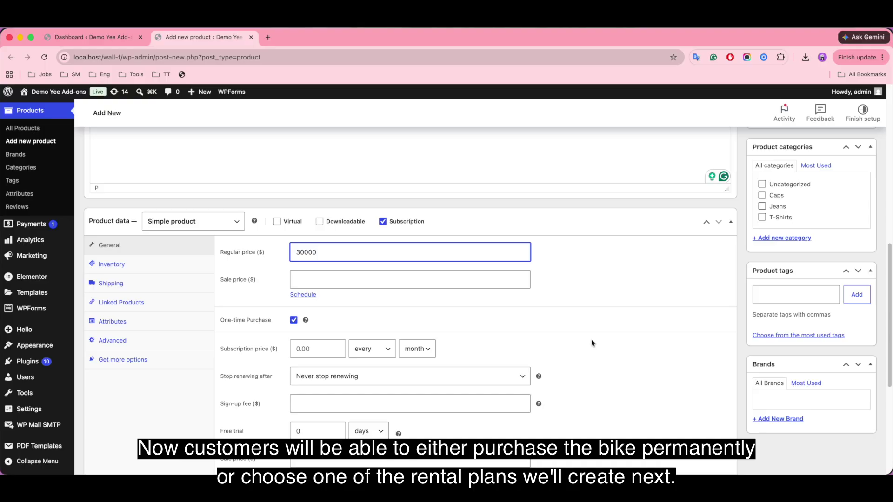
- Enable Variable Plans and add a first subscription plan named Daily Rental
{"action": "scroll", "coordinate": [591, 339], "scroll_direction": "down", "scroll_amount": 3}
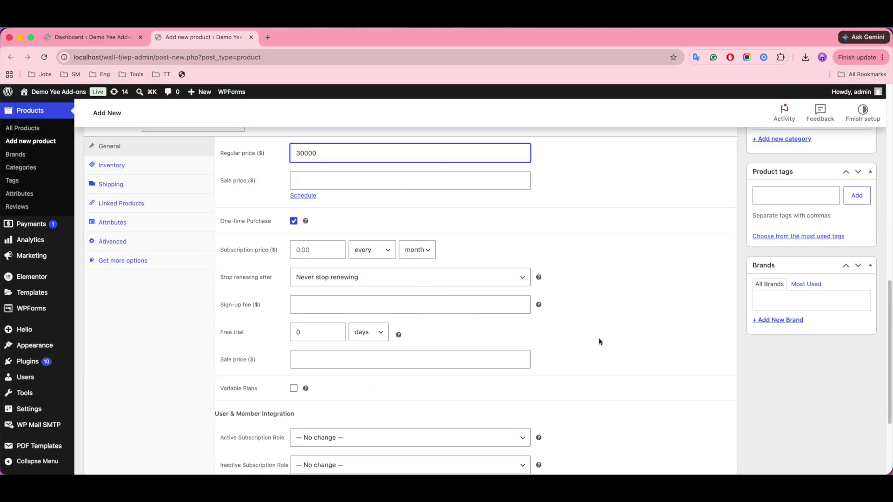
{"action": "scroll", "coordinate": [598, 337], "scroll_direction": "down", "scroll_amount": 1}
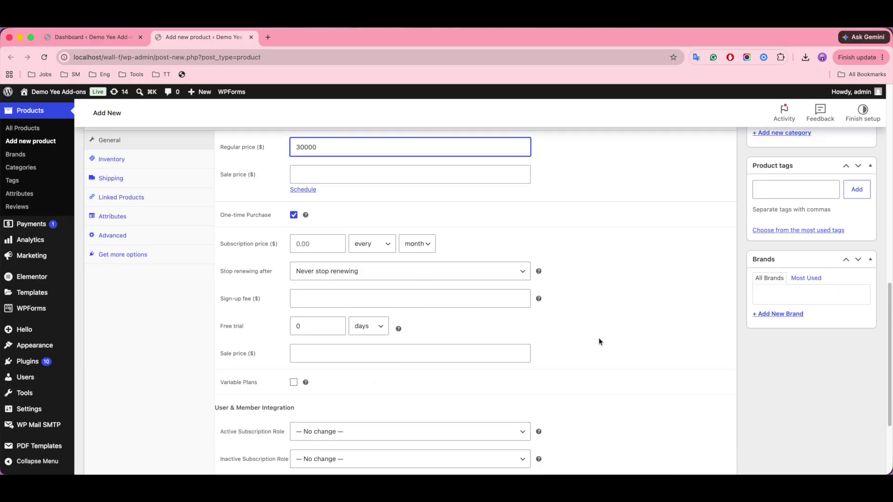
{"action": "left_click", "coordinate": [293, 383]}
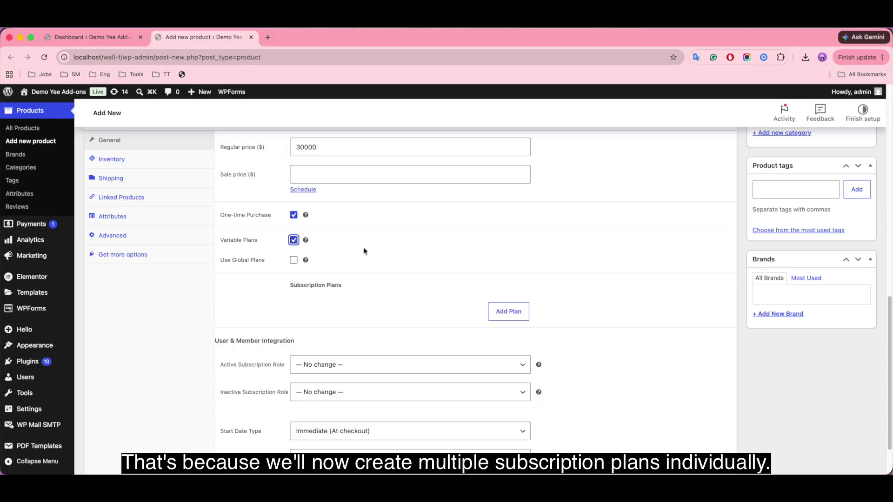
{"action": "left_click", "coordinate": [508, 311]}
{"action": "scroll", "coordinate": [576, 308], "scroll_direction": "down", "scroll_amount": 4}
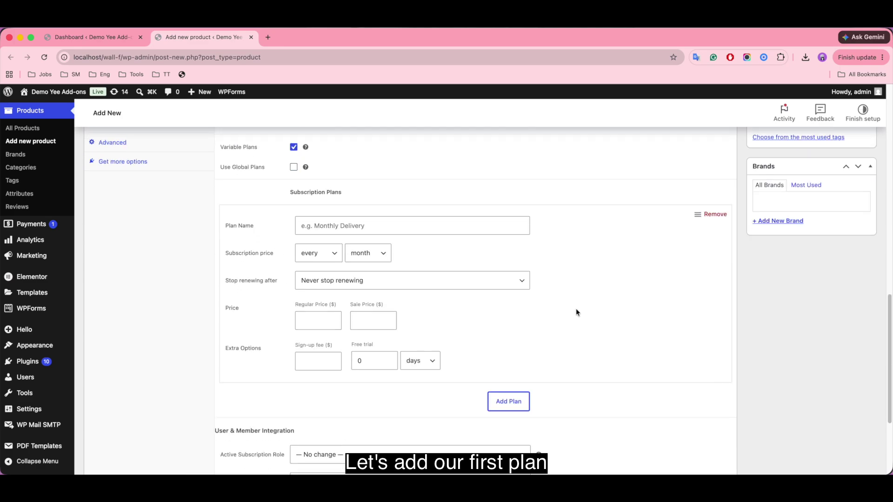
{"action": "left_click", "coordinate": [343, 226]}
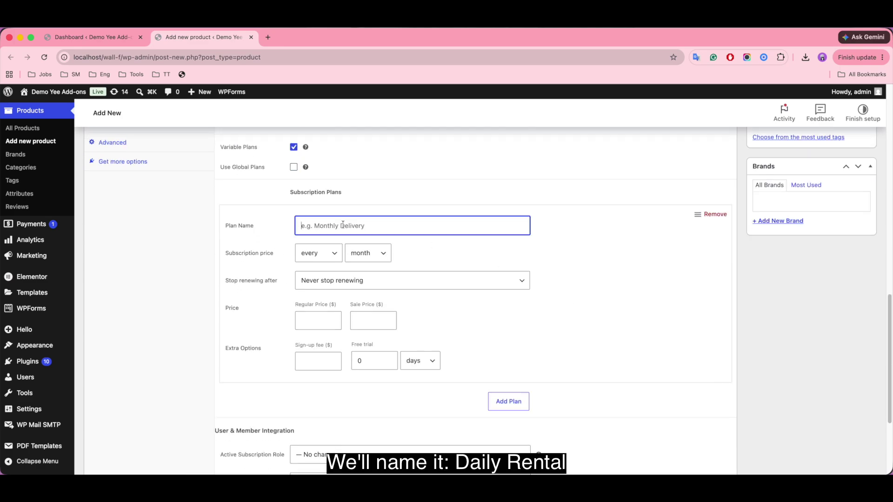
{"action": "type", "text": "Daily Rental"}
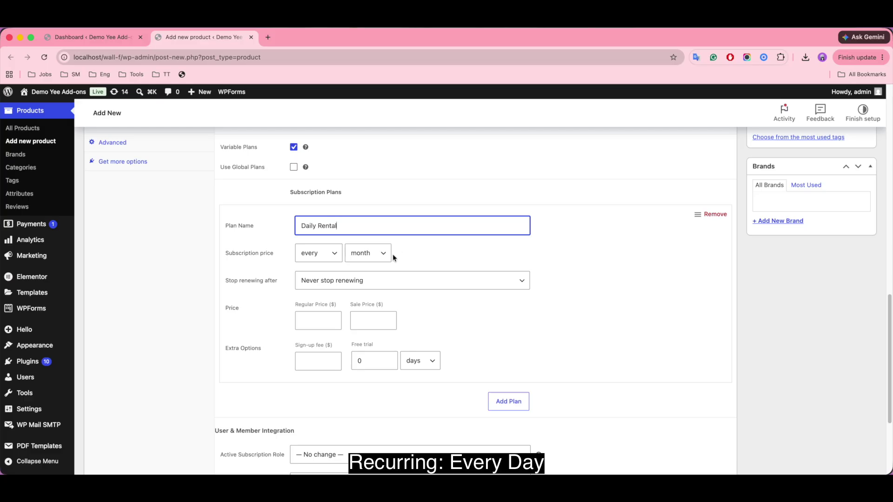
- Set the Daily Rental plan to bill every day and never stop renewing
{"action": "left_click", "coordinate": [328, 253]}
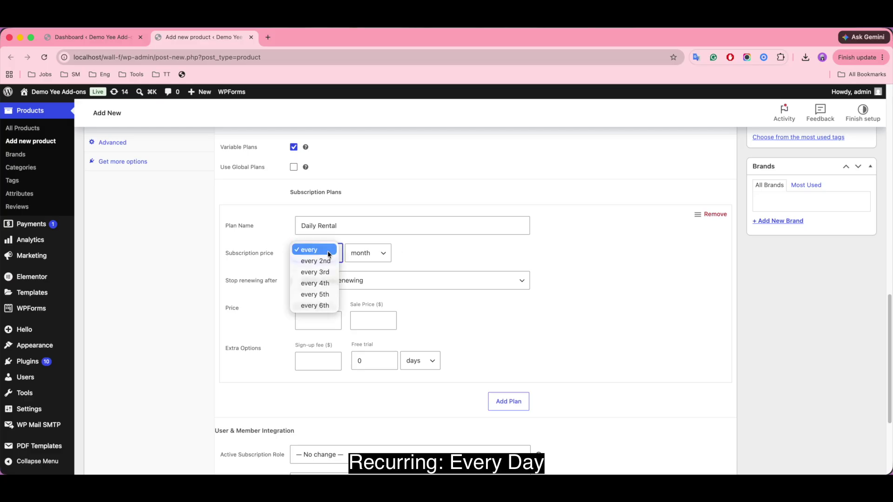
{"action": "left_click", "coordinate": [327, 251]}
{"action": "left_click", "coordinate": [378, 254]}
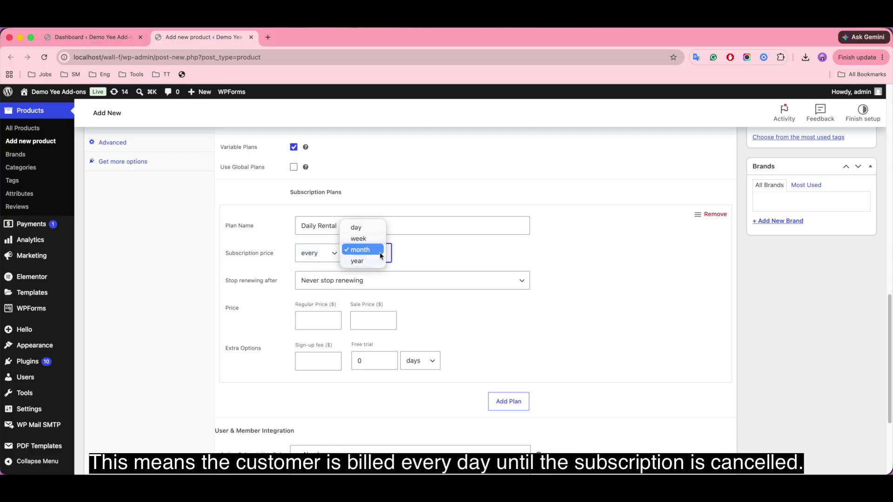
{"action": "left_click", "coordinate": [375, 228]}
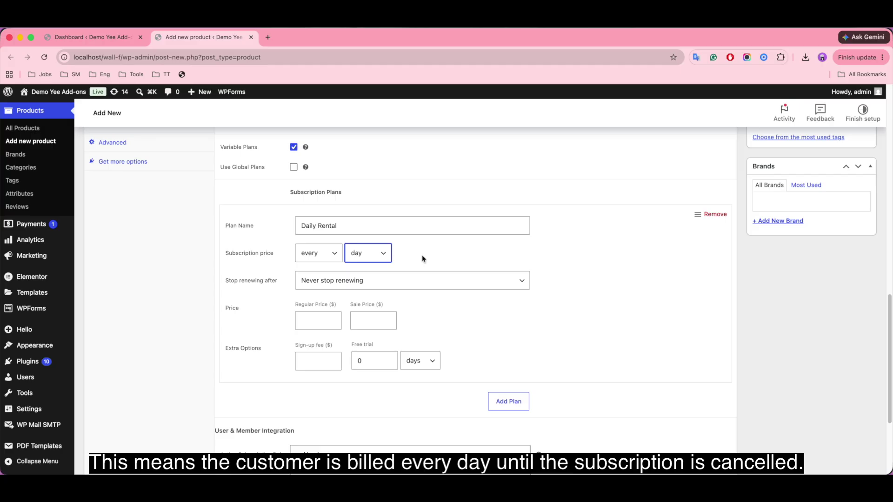
{"action": "left_click", "coordinate": [435, 282]}
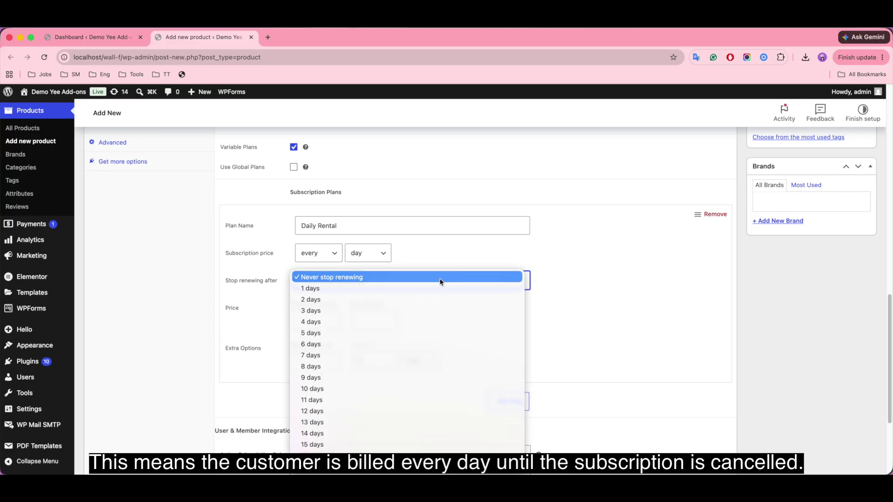
{"action": "left_click", "coordinate": [440, 278]}
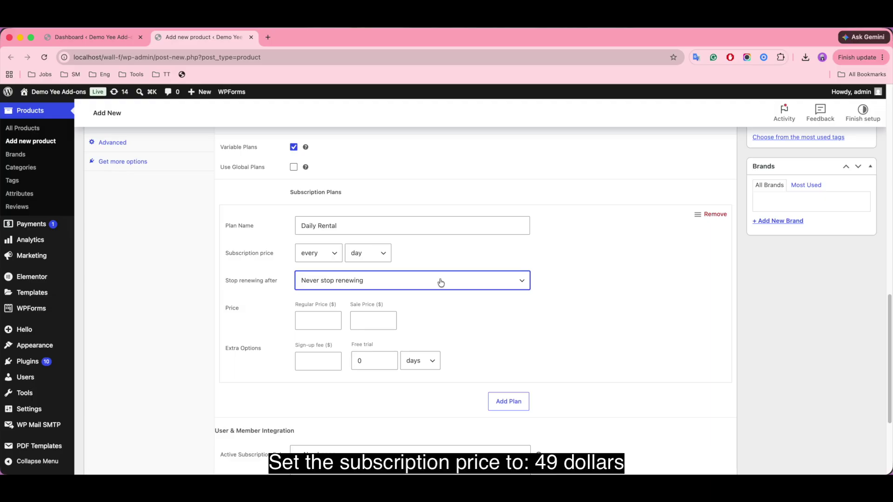
- Set the regular price of the Daily Rental plan to 49
{"action": "left_click", "coordinate": [314, 320]}
{"action": "type", "text": "4"}
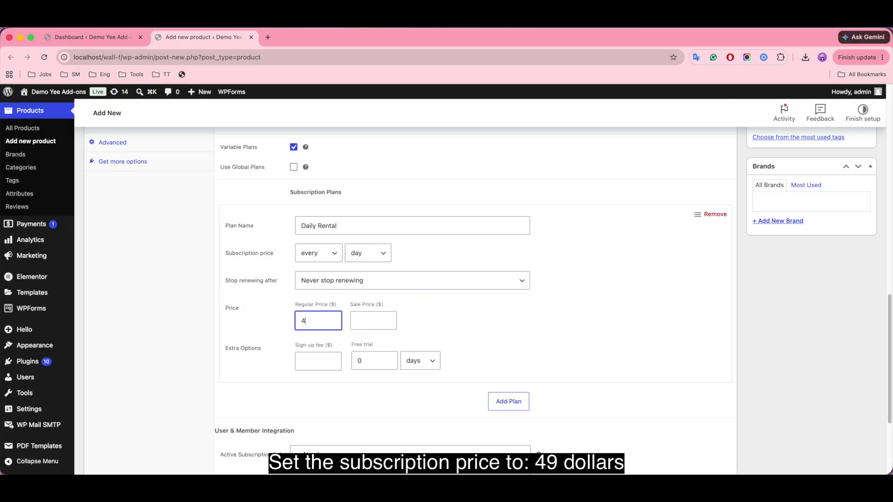
{"action": "type", "text": "9"}
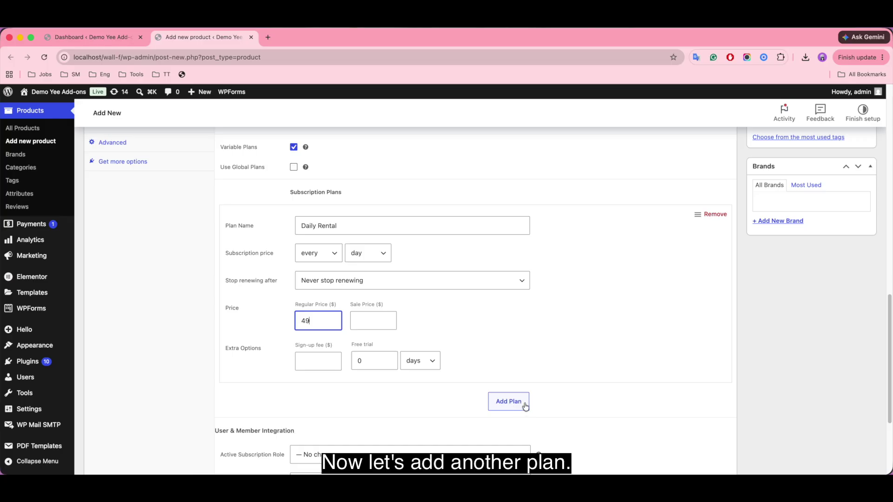
- Add a second subscription plan named Weekly Rental
{"action": "left_click", "coordinate": [508, 402]}
{"action": "scroll", "coordinate": [516, 346], "scroll_direction": "down", "scroll_amount": 5}
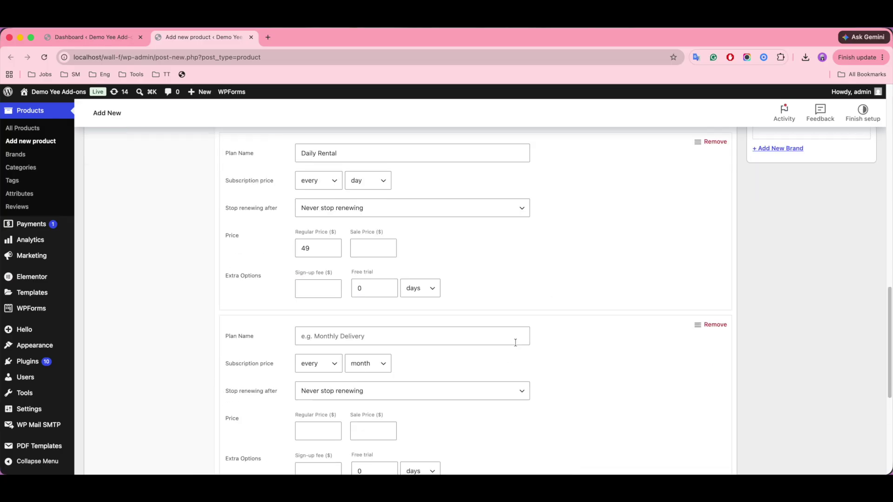
{"action": "left_click", "coordinate": [354, 171]}
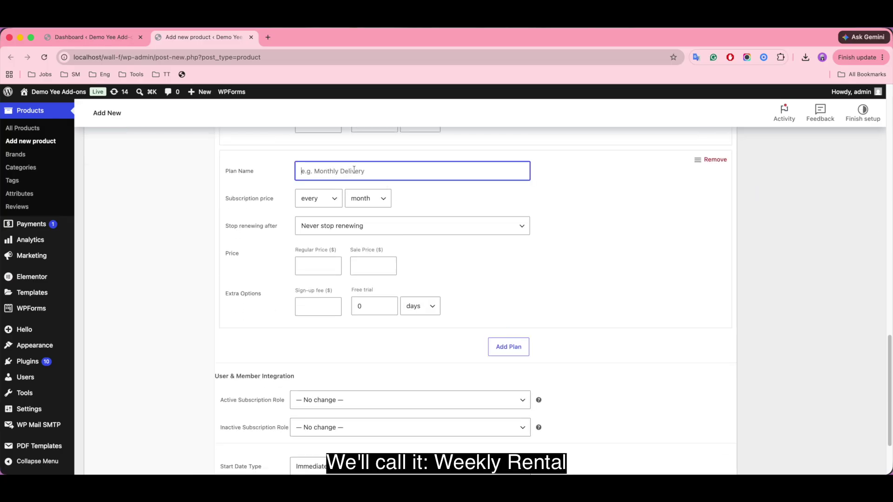
{"action": "type", "text": "Weekly Rental"}
- Set the Weekly Rental plan to bill every week and never stop renewing, with a regular price of 249
{"action": "scroll", "coordinate": [367, 178], "scroll_direction": "up", "scroll_amount": 1}
{"action": "left_click", "coordinate": [321, 194]}
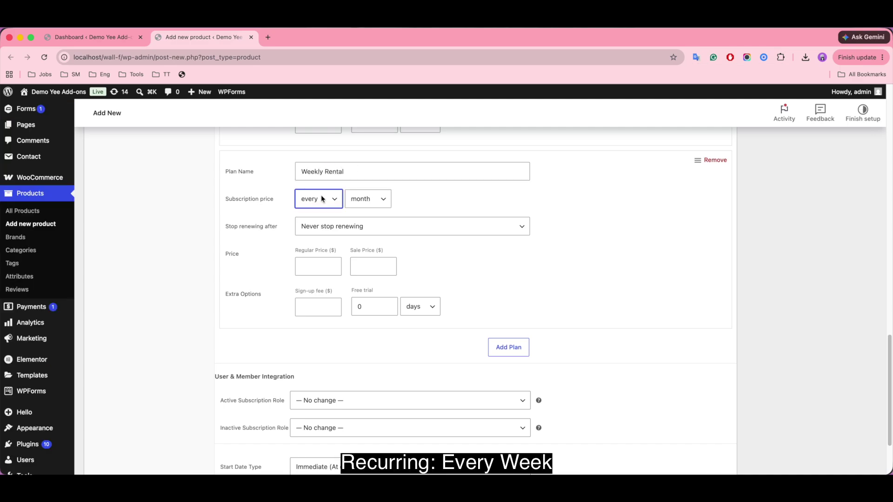
{"action": "left_click", "coordinate": [321, 195]}
{"action": "left_click", "coordinate": [377, 203]}
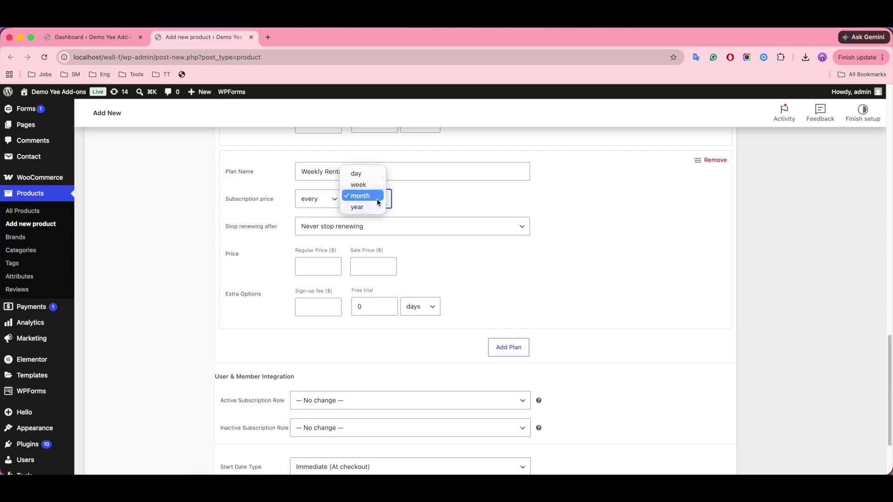
{"action": "left_click", "coordinate": [379, 184]}
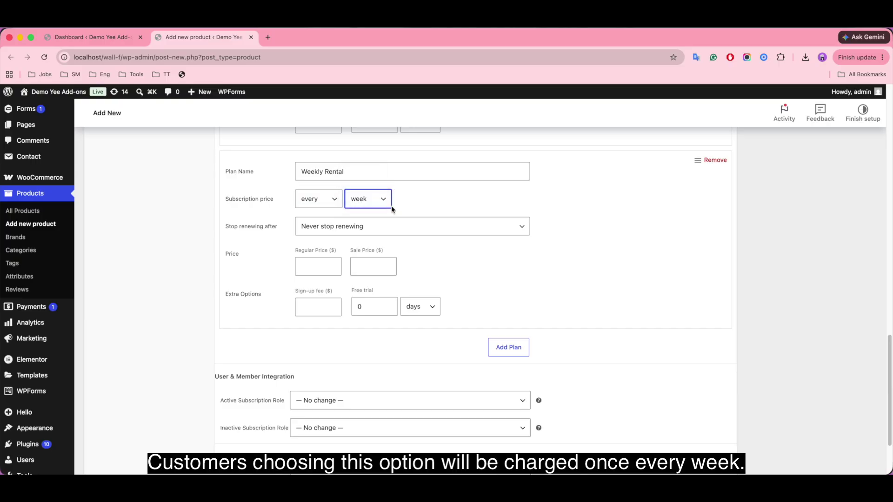
{"action": "left_click", "coordinate": [392, 225]}
{"action": "left_click", "coordinate": [466, 227]}
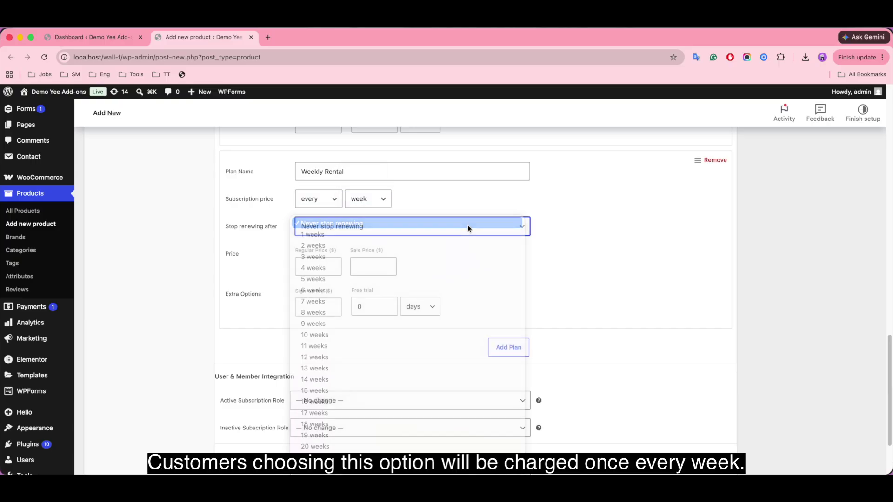
{"action": "left_click", "coordinate": [318, 268]}
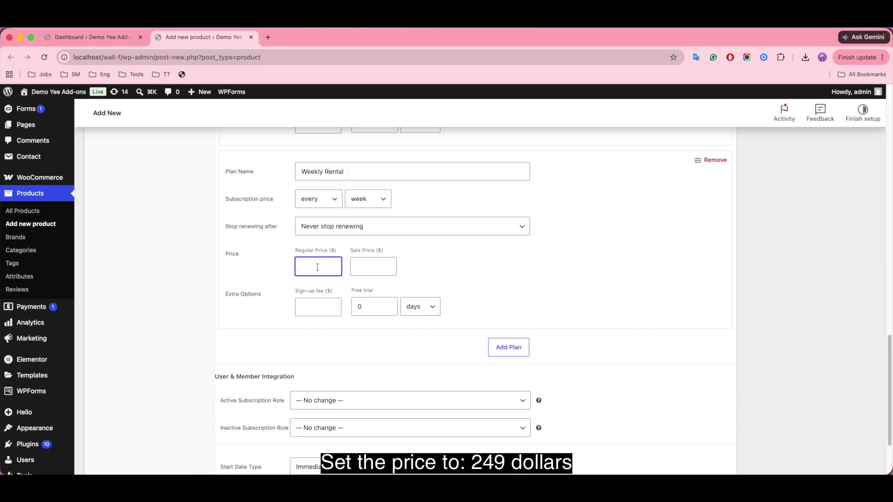
{"action": "type", "text": "249"}
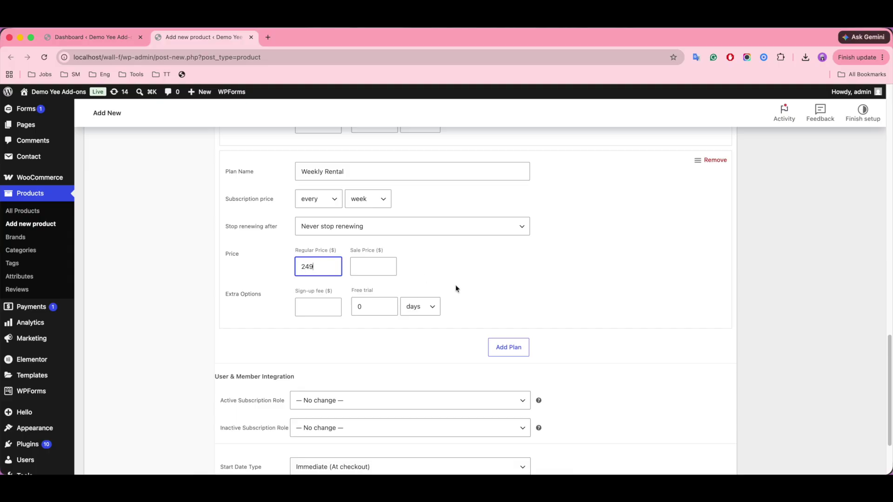
- Add a third subscription plan named Monthly Rental with a regular price of 849
{"action": "left_click", "coordinate": [508, 348]}
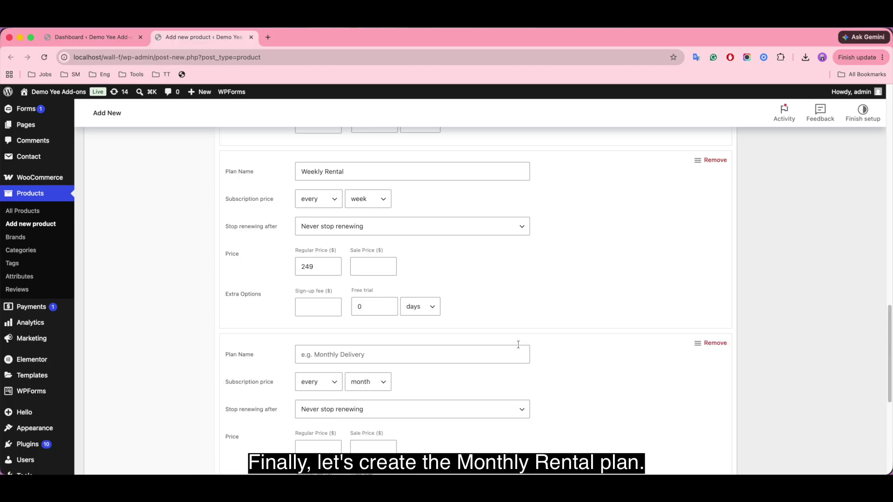
{"action": "scroll", "coordinate": [568, 343], "scroll_direction": "down", "scroll_amount": 3}
{"action": "left_click", "coordinate": [362, 219]}
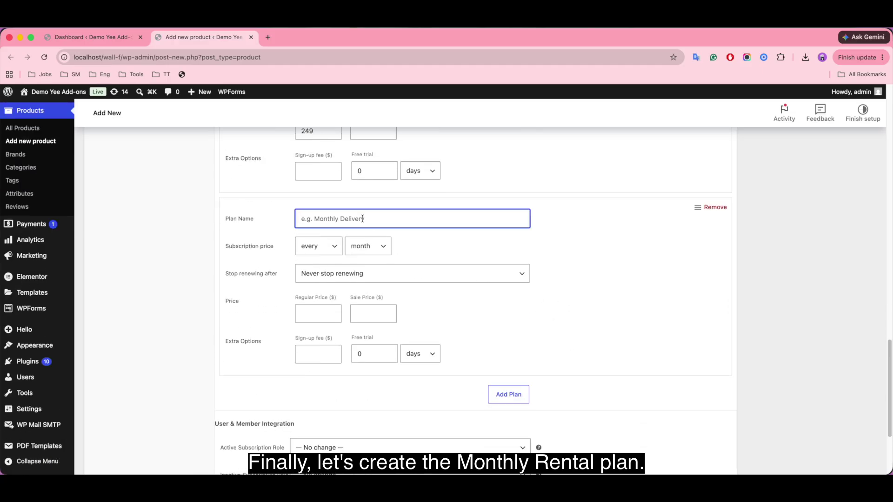
{"action": "type", "text": "Monthly Rental"}
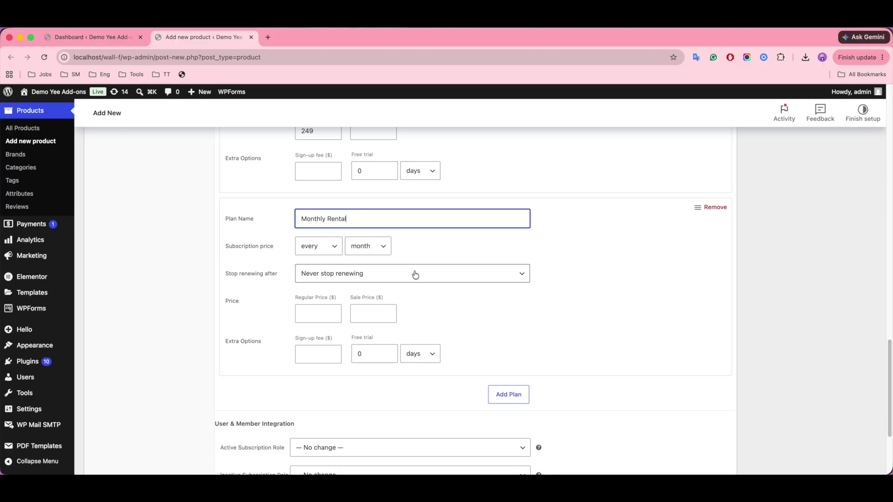
{"action": "left_click", "coordinate": [317, 309]}
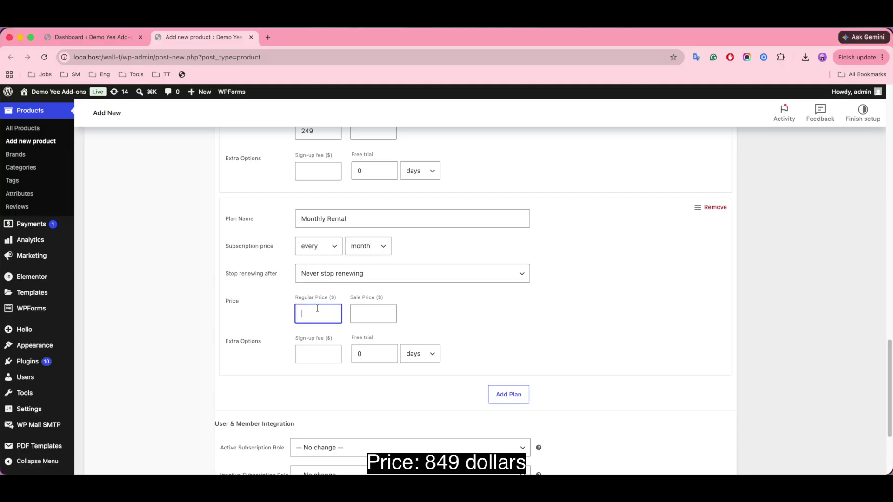
{"action": "type", "text": "849"}
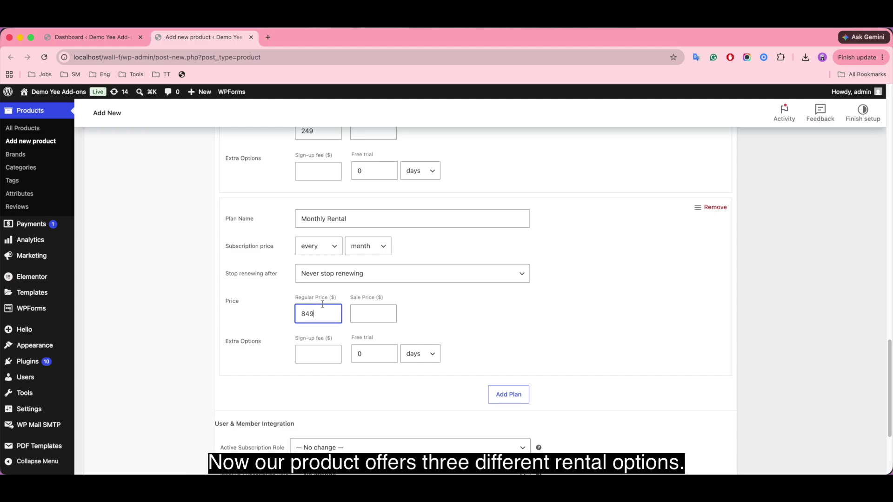
- Publish the motorbike product and open its page in the store
{"action": "scroll", "coordinate": [590, 351], "scroll_direction": "down", "scroll_amount": 3}
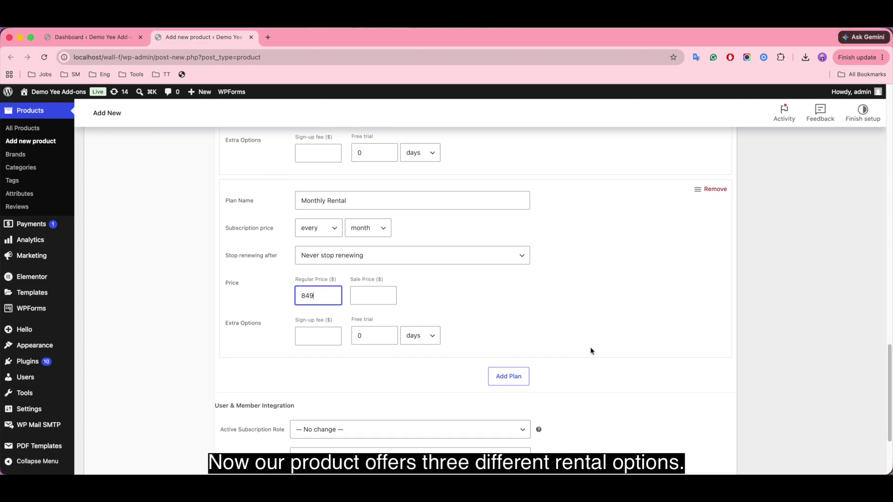
{"action": "scroll", "coordinate": [658, 356], "scroll_direction": "down", "scroll_amount": 3}
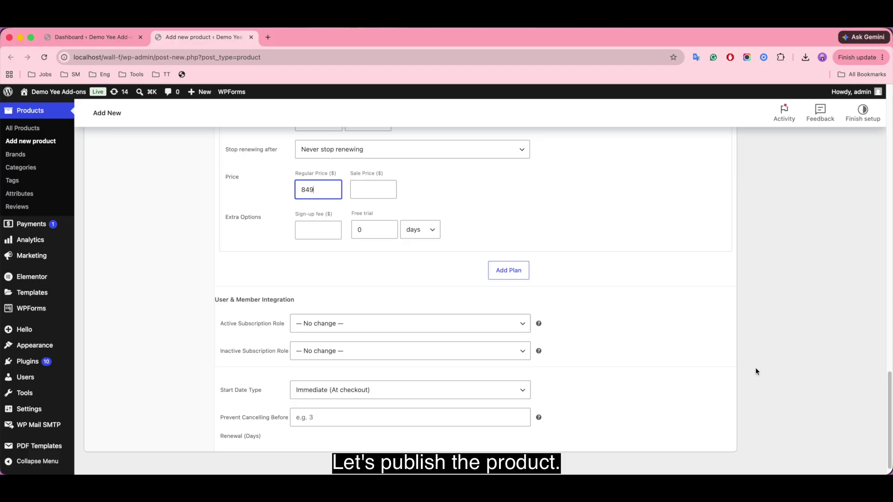
{"action": "scroll", "coordinate": [755, 370], "scroll_direction": "up", "scroll_amount": 20}
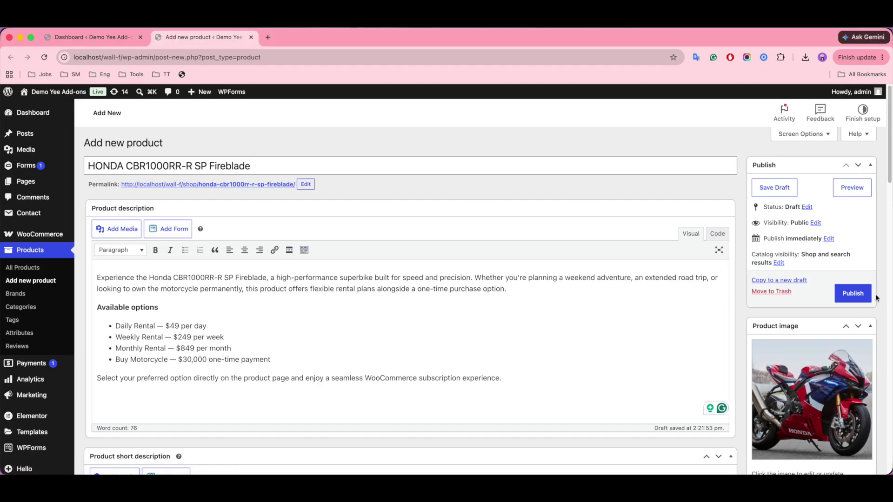
{"action": "left_click", "coordinate": [853, 297]}
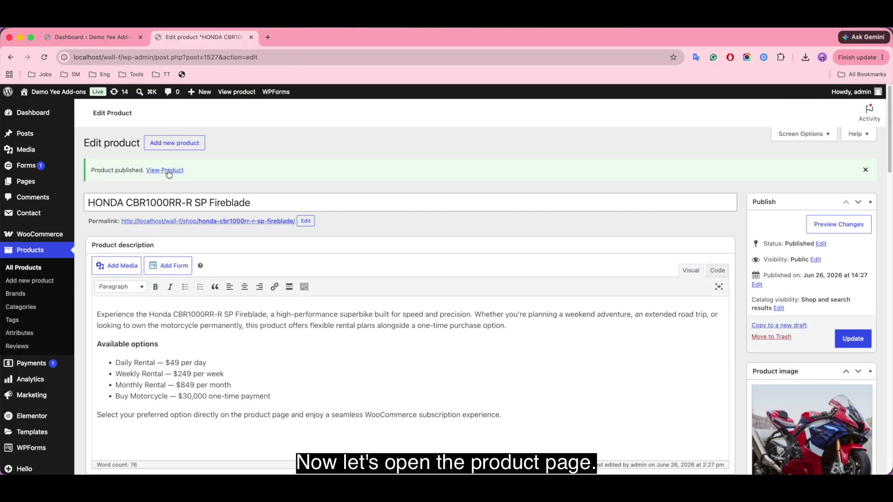
{"action": "left_click", "coordinate": [169, 172]}
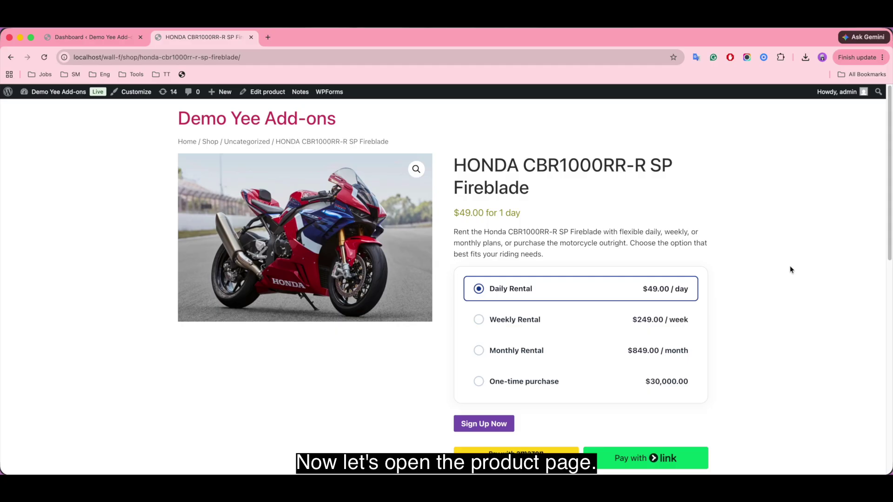
- Review the product page and try the Weekly Rental, Monthly Rental, One-time purchase and Daily Rental options in turn
{"action": "scroll", "coordinate": [776, 251], "scroll_direction": "down", "scroll_amount": 6}
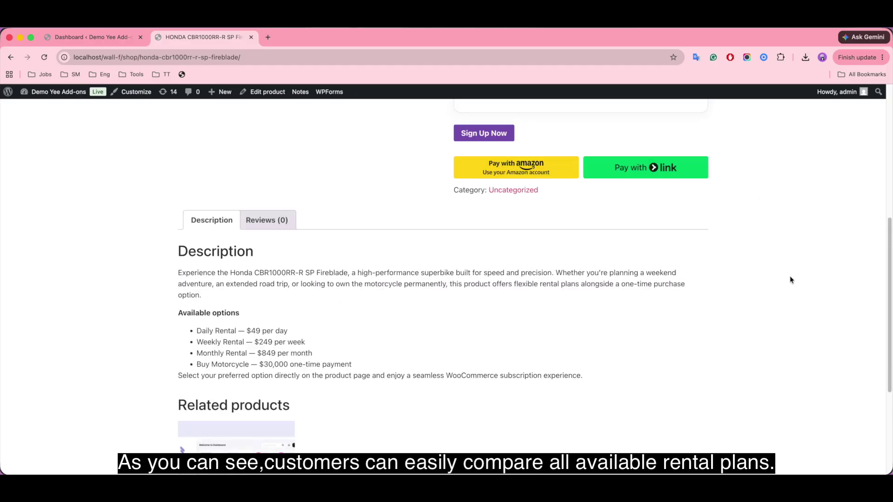
{"action": "scroll", "coordinate": [790, 275], "scroll_direction": "up", "scroll_amount": 6}
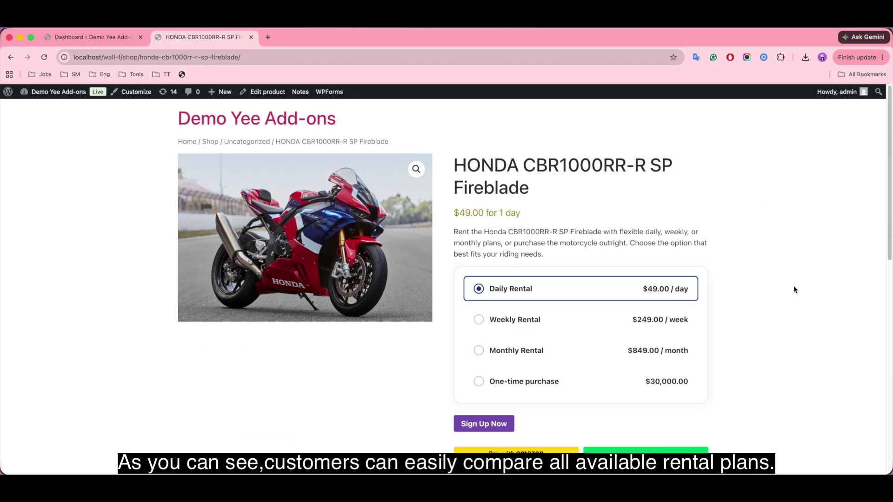
{"action": "left_click", "coordinate": [480, 319]}
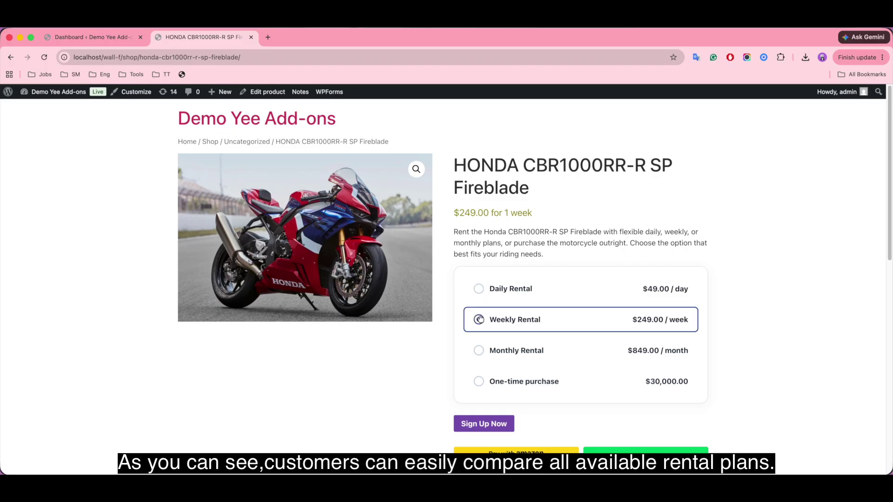
{"action": "left_click", "coordinate": [479, 351]}
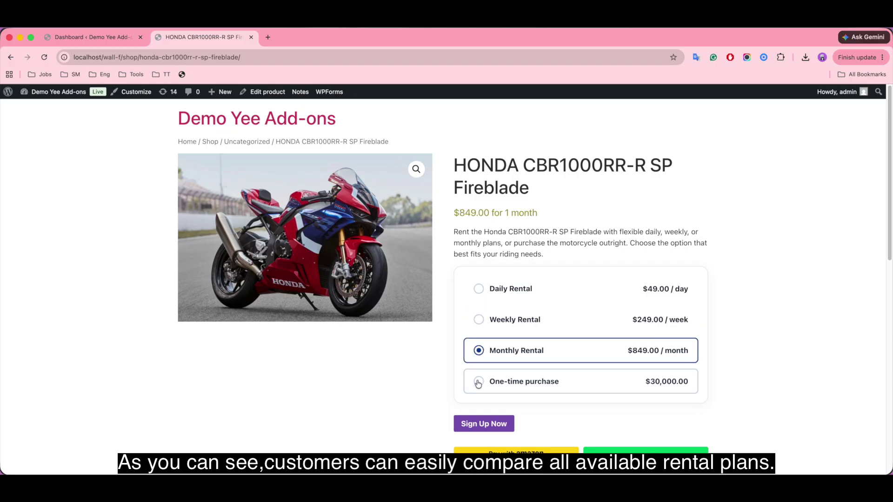
{"action": "left_click", "coordinate": [478, 383]}
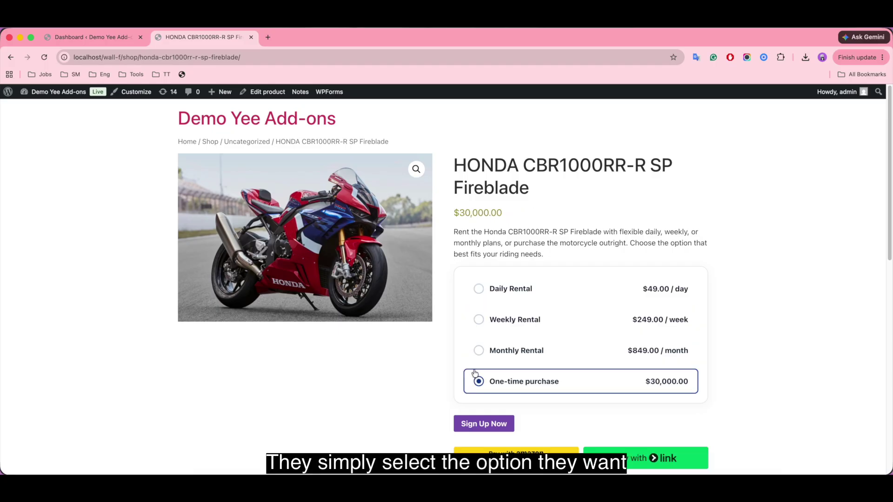
{"action": "left_click", "coordinate": [479, 293]}
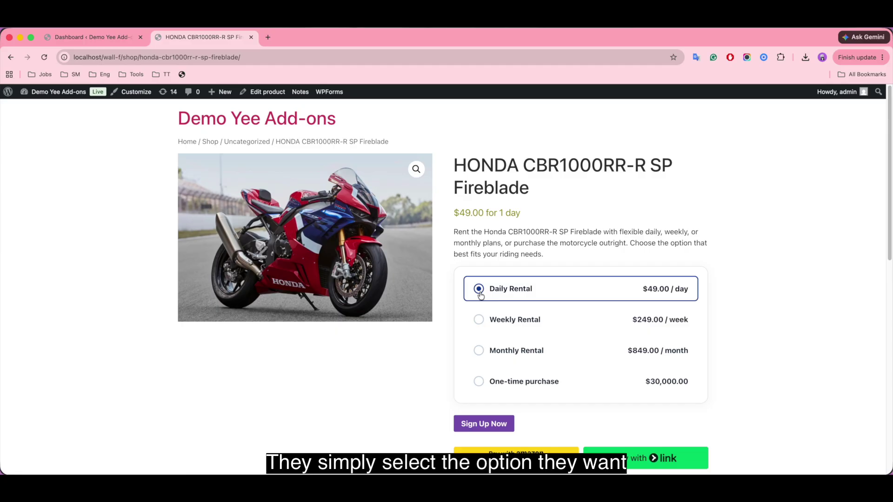
- Sign up for the Weekly Rental plan and view the cart
{"action": "left_click", "coordinate": [482, 319]}
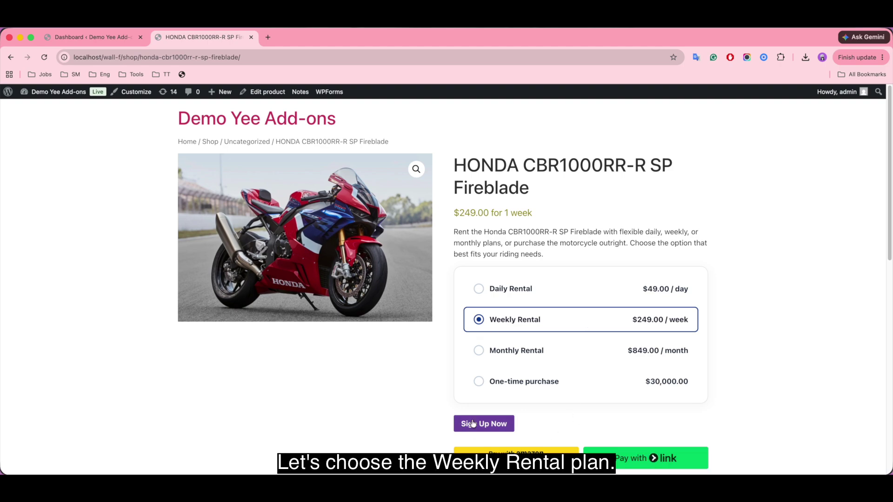
{"action": "left_click", "coordinate": [487, 424]}
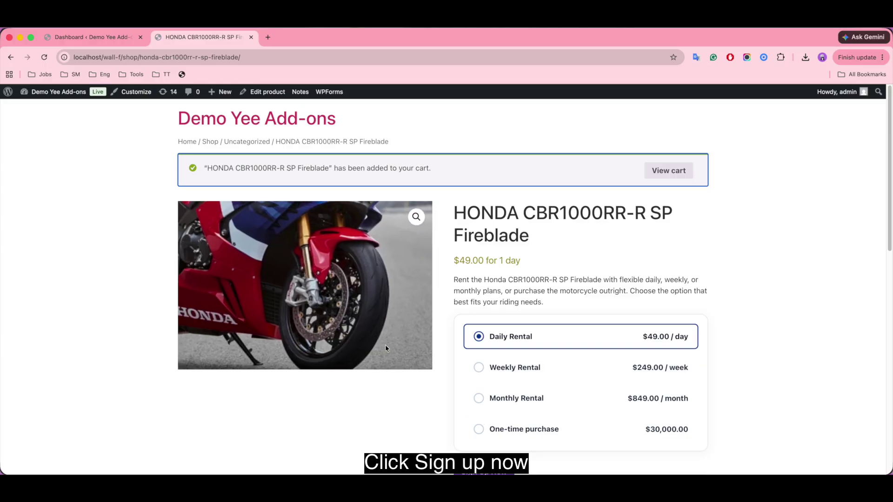
{"action": "left_click", "coordinate": [669, 171]}
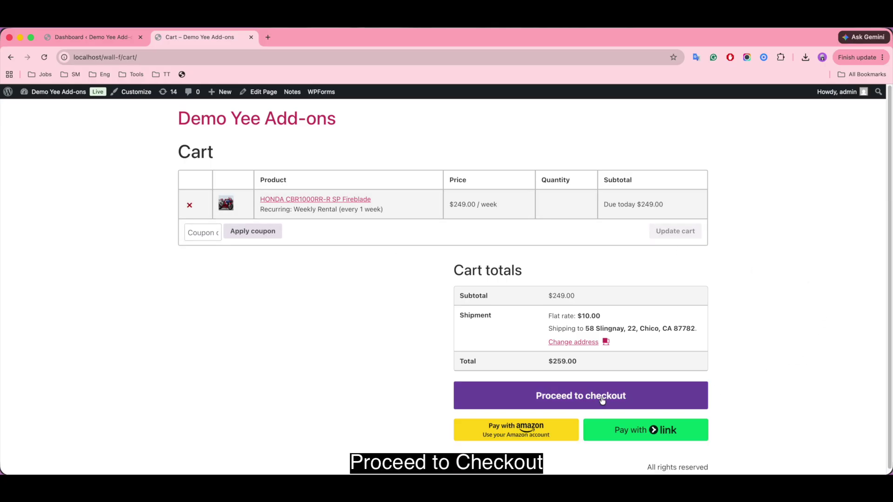
- Proceed to checkout and place the weekly rental order with the saved card and flat rate shipping
{"action": "left_click", "coordinate": [572, 397]}
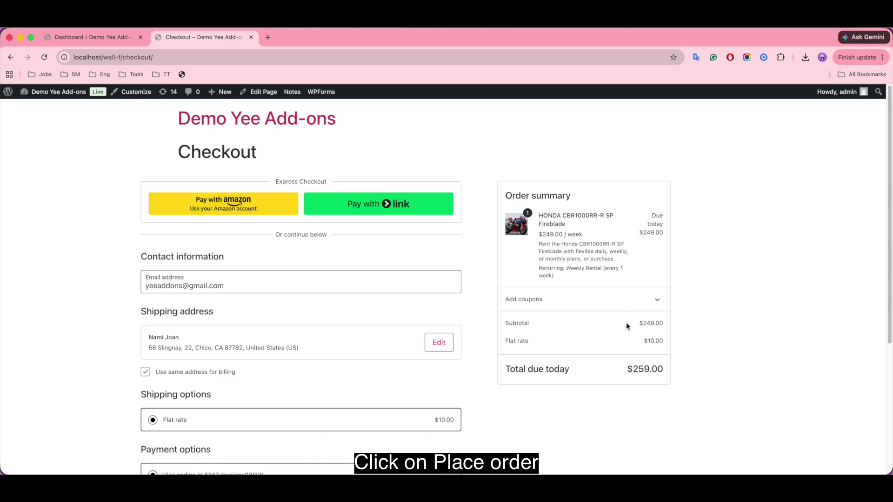
{"action": "scroll", "coordinate": [625, 326], "scroll_direction": "down", "scroll_amount": 5}
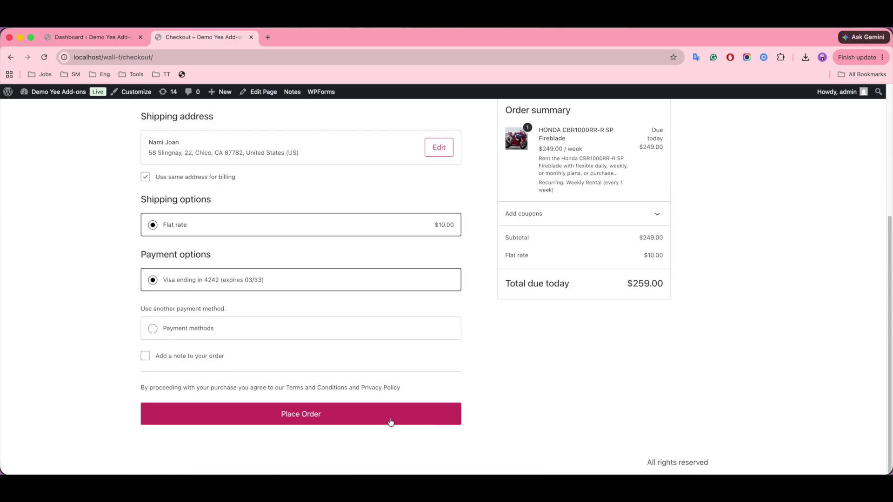
{"action": "left_click", "coordinate": [347, 418]}
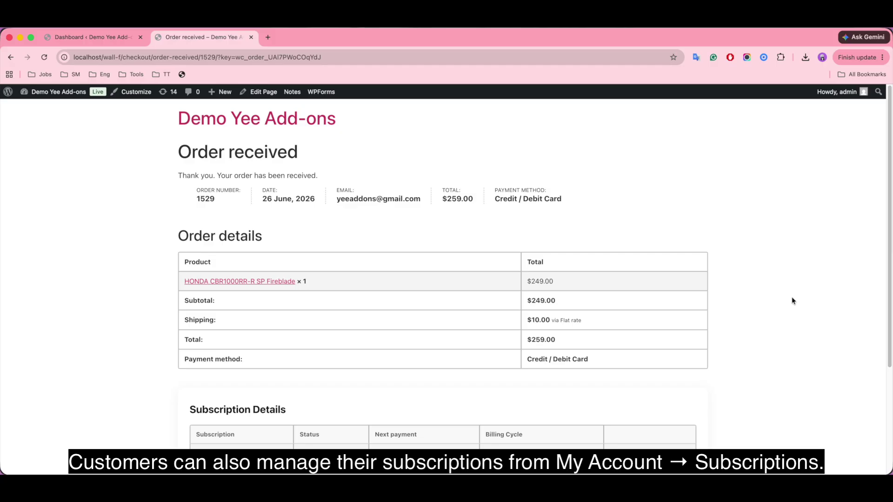
- Review the received order and open the new subscription to examine its details in the customer account
{"action": "scroll", "coordinate": [790, 301], "scroll_direction": "down", "scroll_amount": 5}
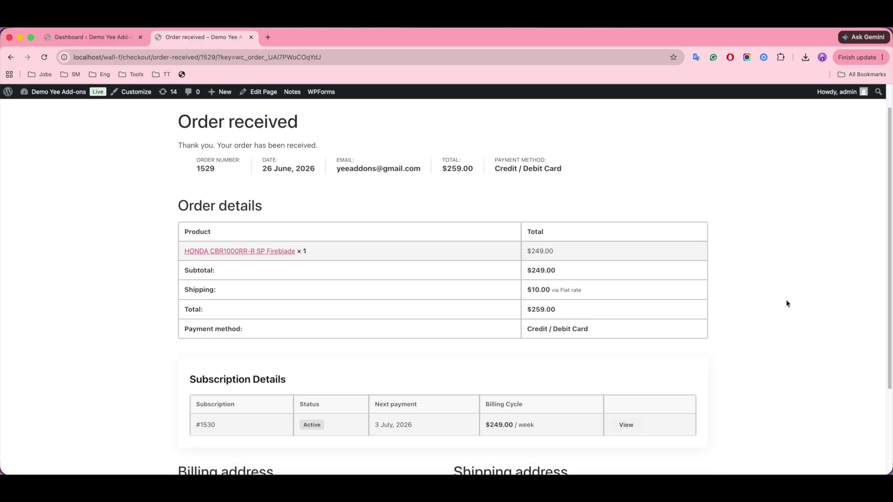
{"action": "scroll", "coordinate": [786, 303], "scroll_direction": "down", "scroll_amount": 2}
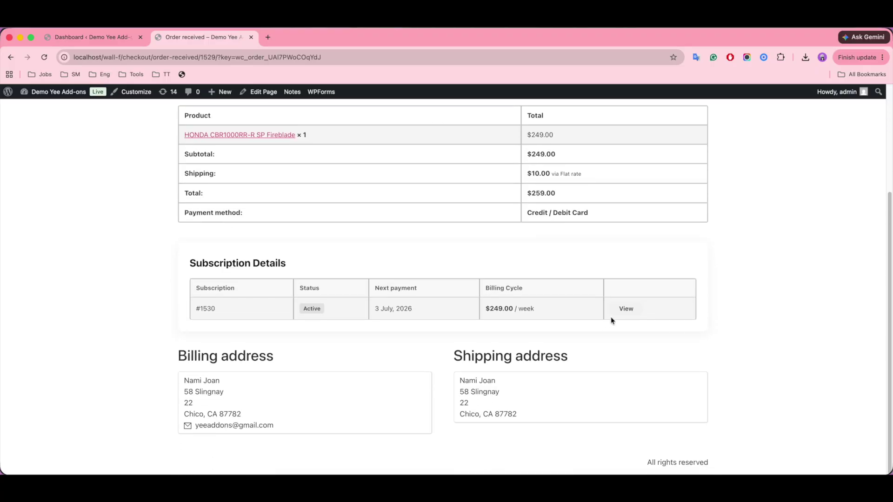
{"action": "left_click", "coordinate": [633, 309]}
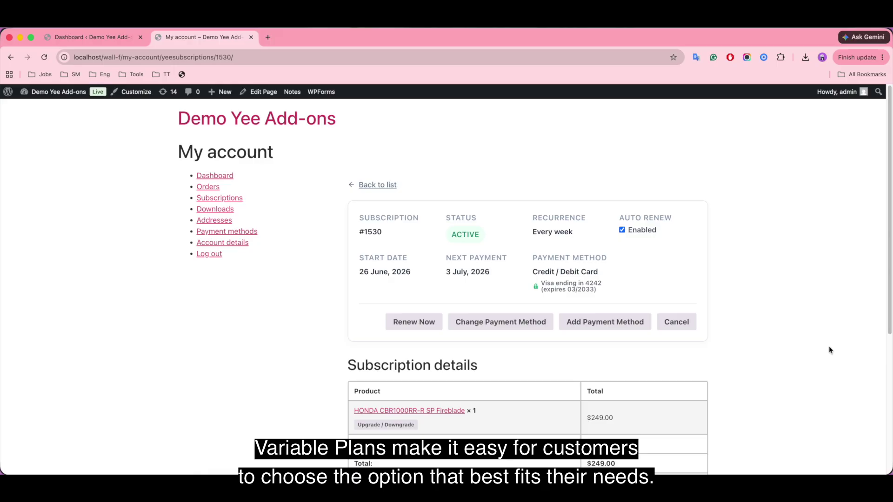
{"action": "scroll", "coordinate": [829, 345], "scroll_direction": "down", "scroll_amount": 3}
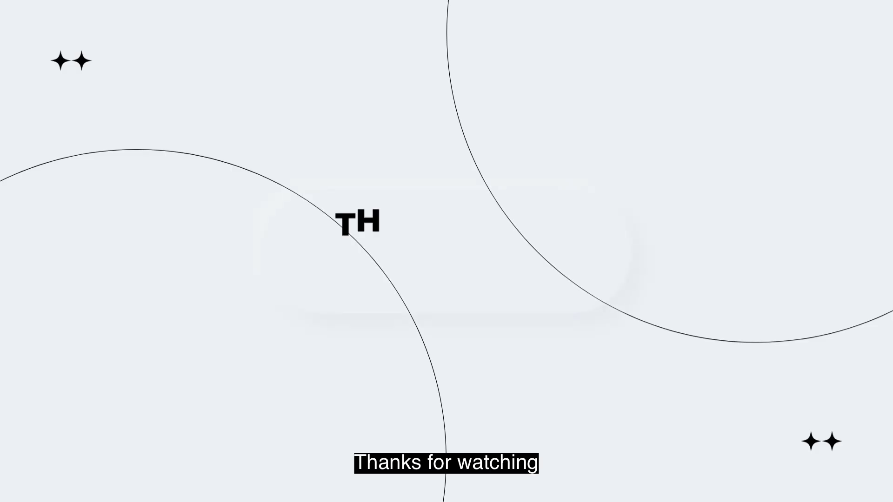